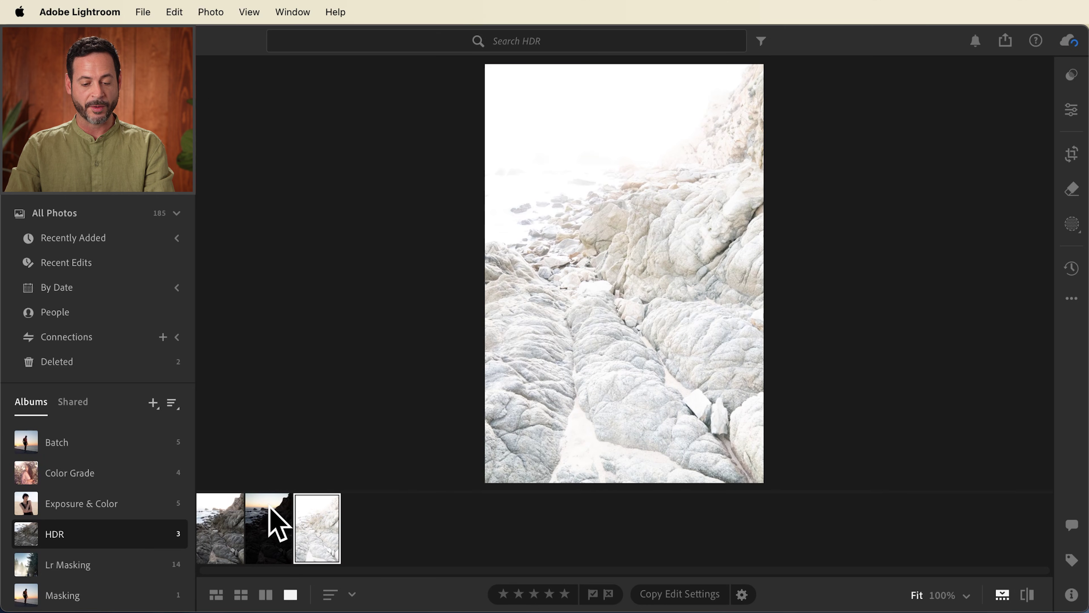
# Merge the three bracketed coast exposures into one HDR photo with Auto Align, Apply Auto Settings and Medium deghosting.
pyautogui.keyDown('shift'); pyautogui.click(224, 504); pyautogui.keyUp('shift')
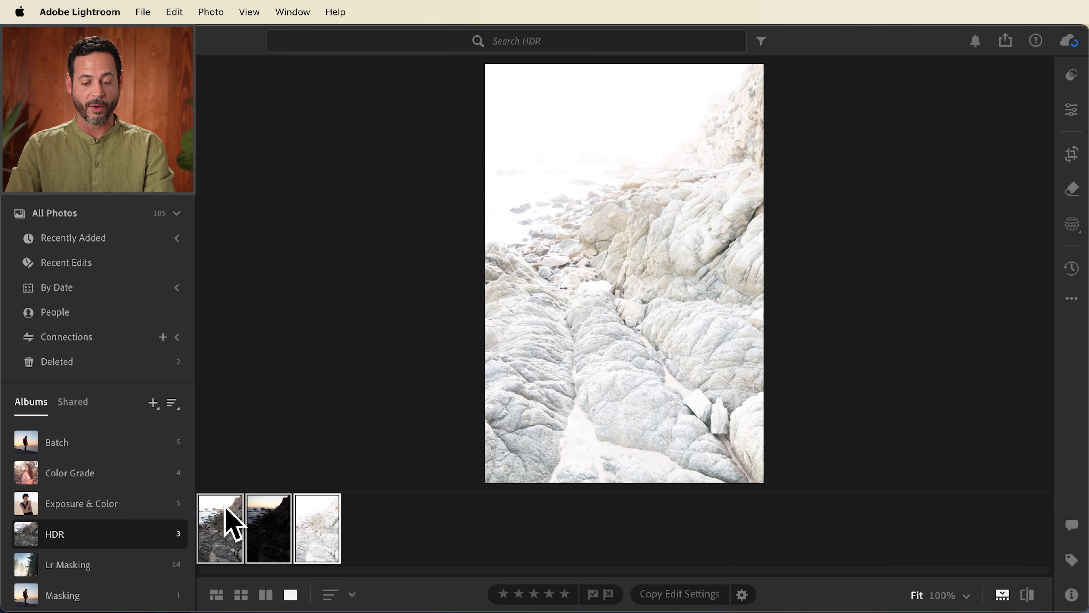
pyautogui.rightClick(301, 503)
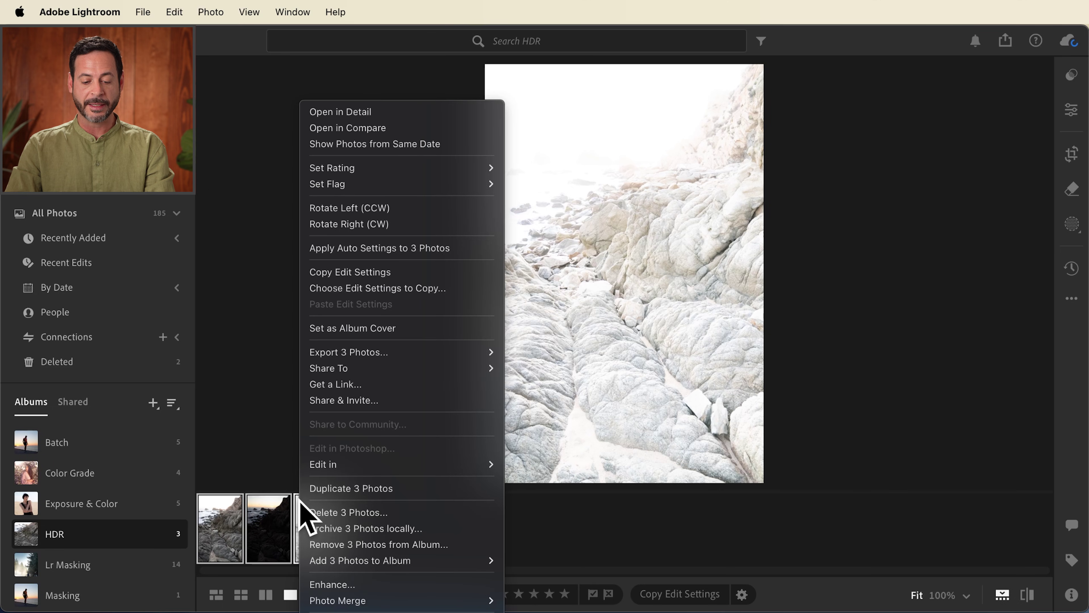
pyautogui.moveTo(378, 600)
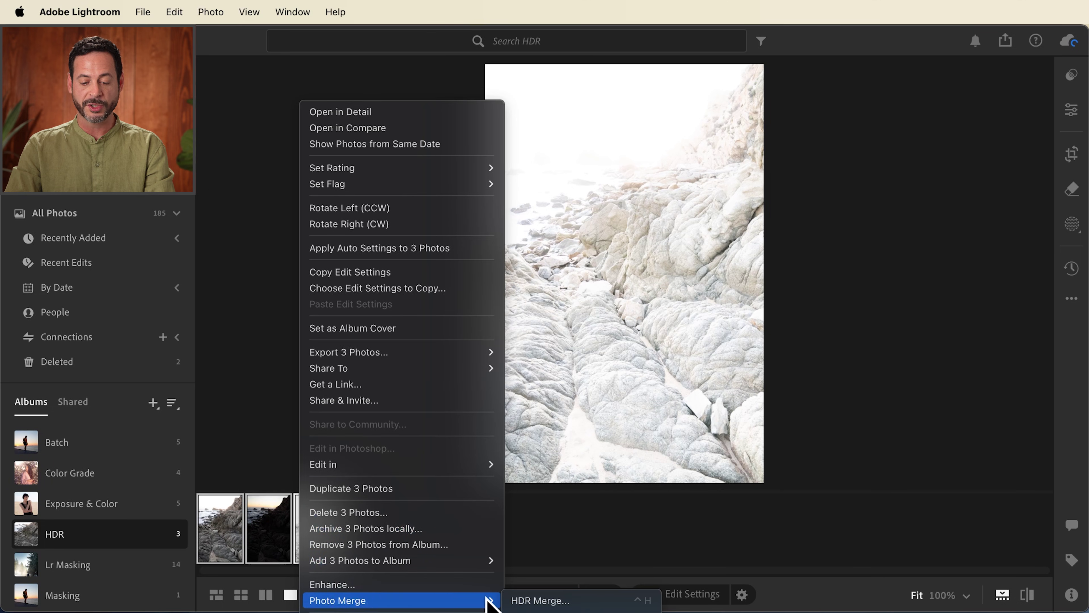
pyautogui.click(586, 599)
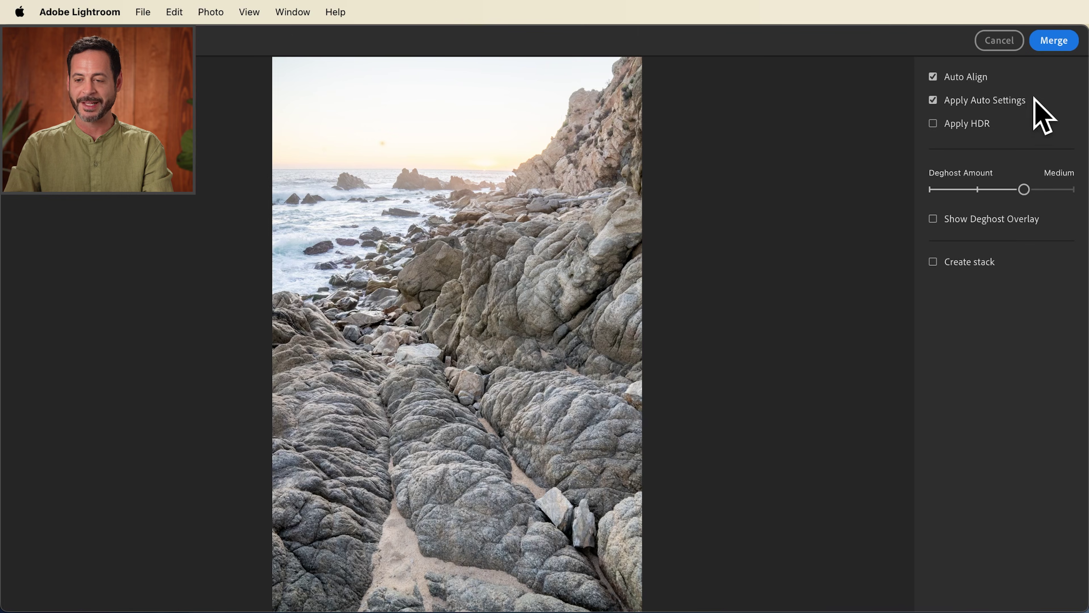
pyautogui.click(1048, 39)
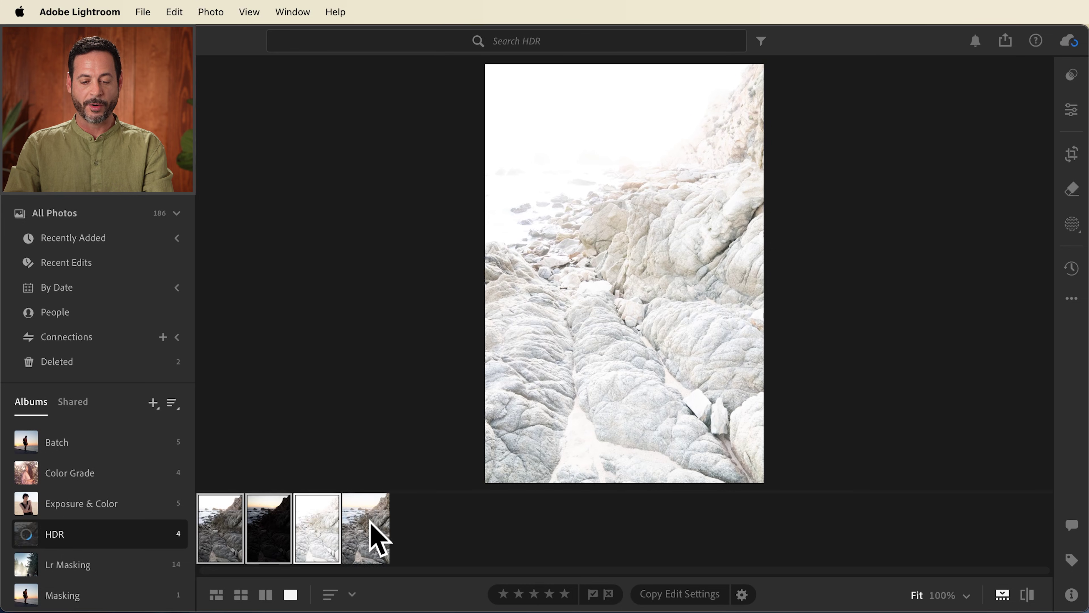
# Set the merged HDR photo's Exposure to -1.95 and Shadows to +78.
pyautogui.click(371, 523)
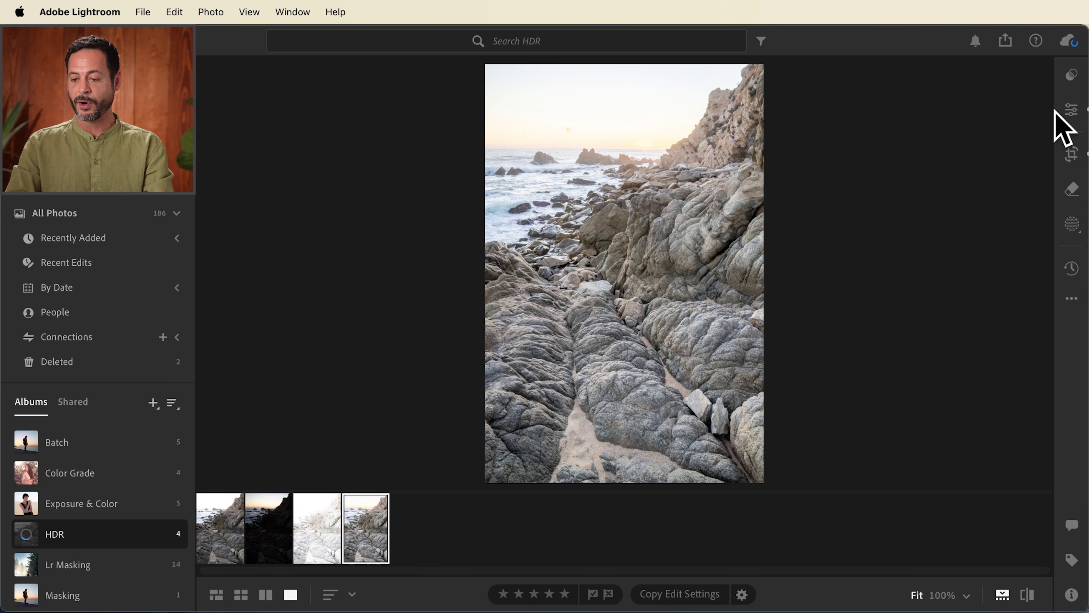
pyautogui.click(1070, 110)
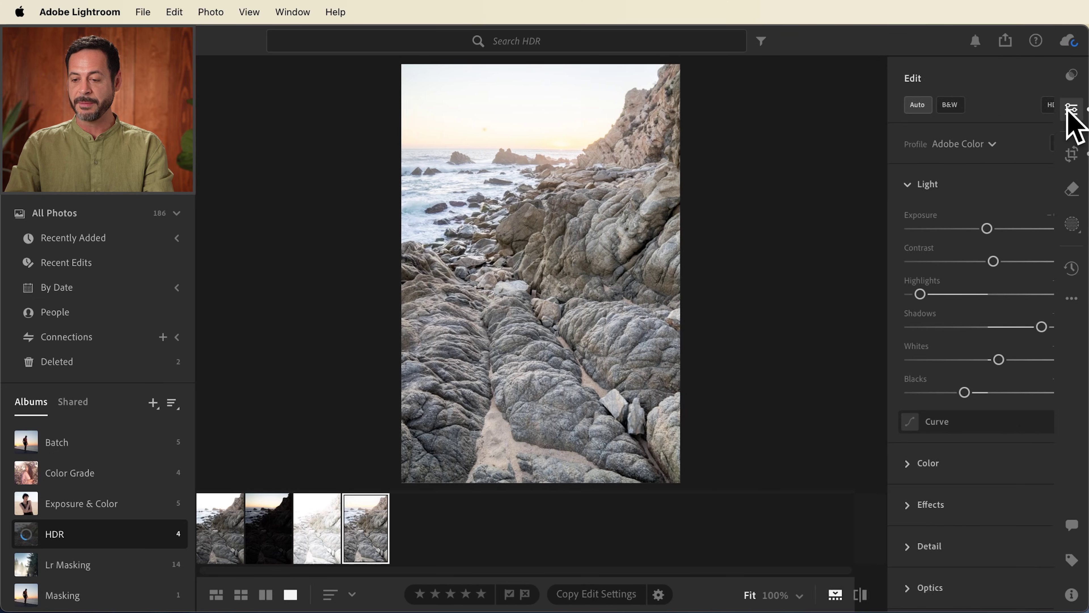
pyautogui.moveTo(955, 228); pyautogui.dragTo(943, 228)
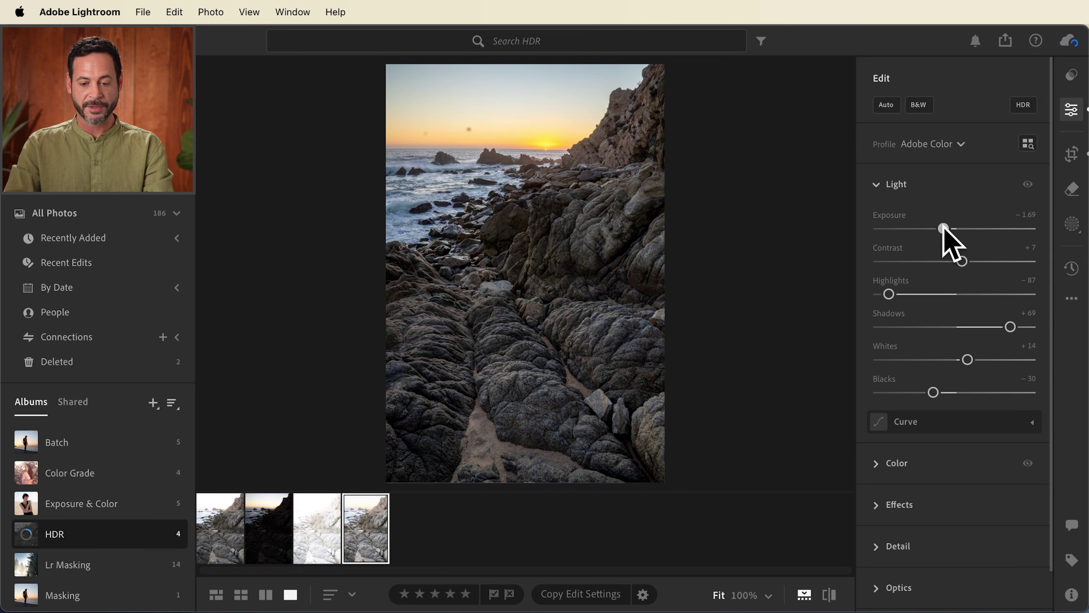
pyautogui.moveTo(942, 228); pyautogui.dragTo(941, 228)
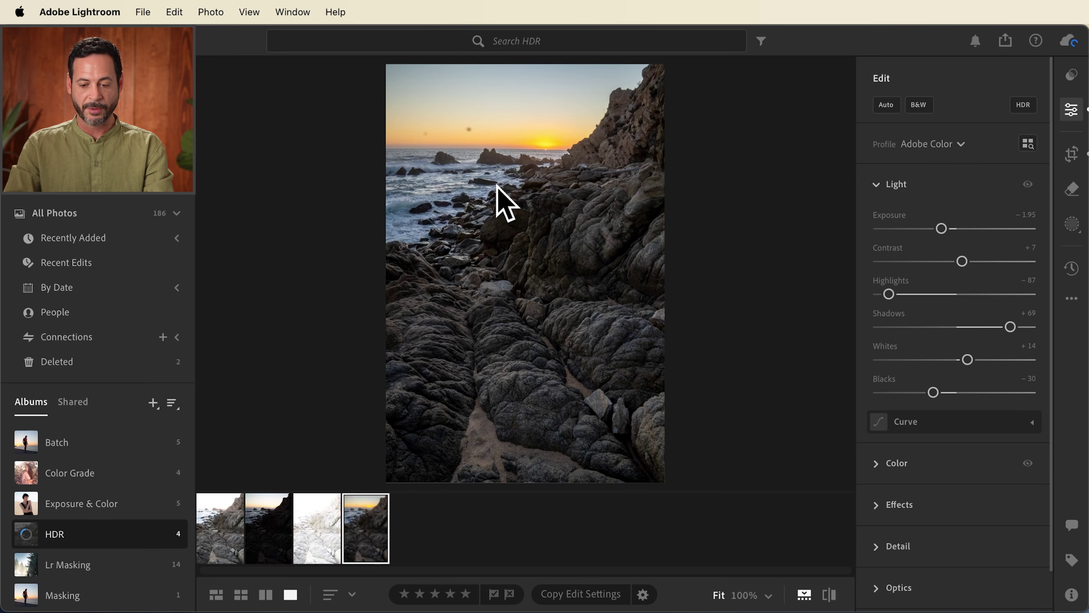
pyautogui.moveTo(1011, 327); pyautogui.dragTo(1017, 327)
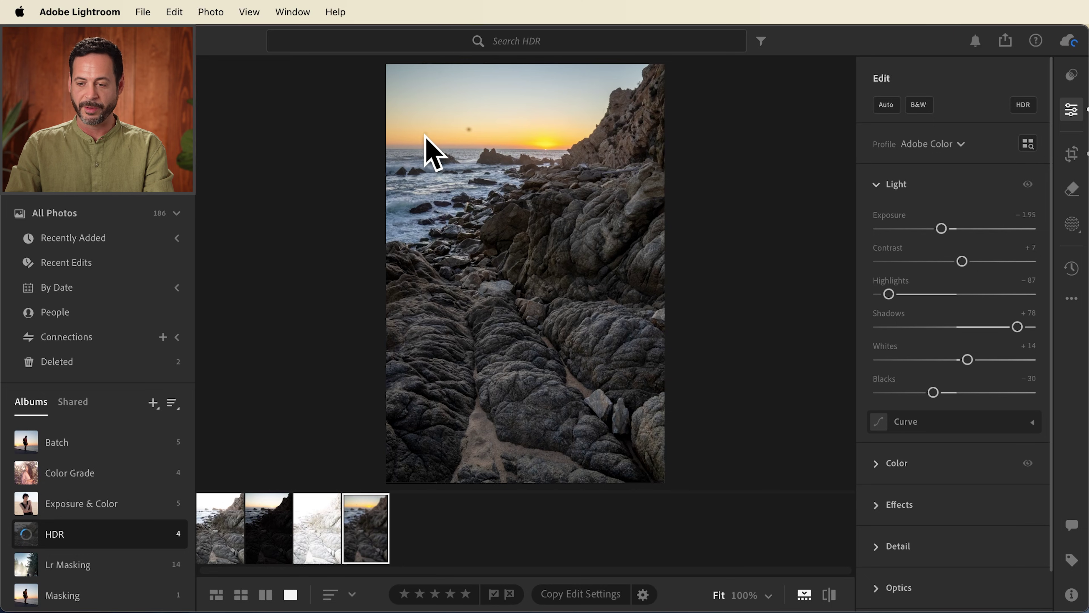
# Remove the two dust spots in the sky above the sea using generative AI removal at size 18.
pyautogui.click(1072, 189)
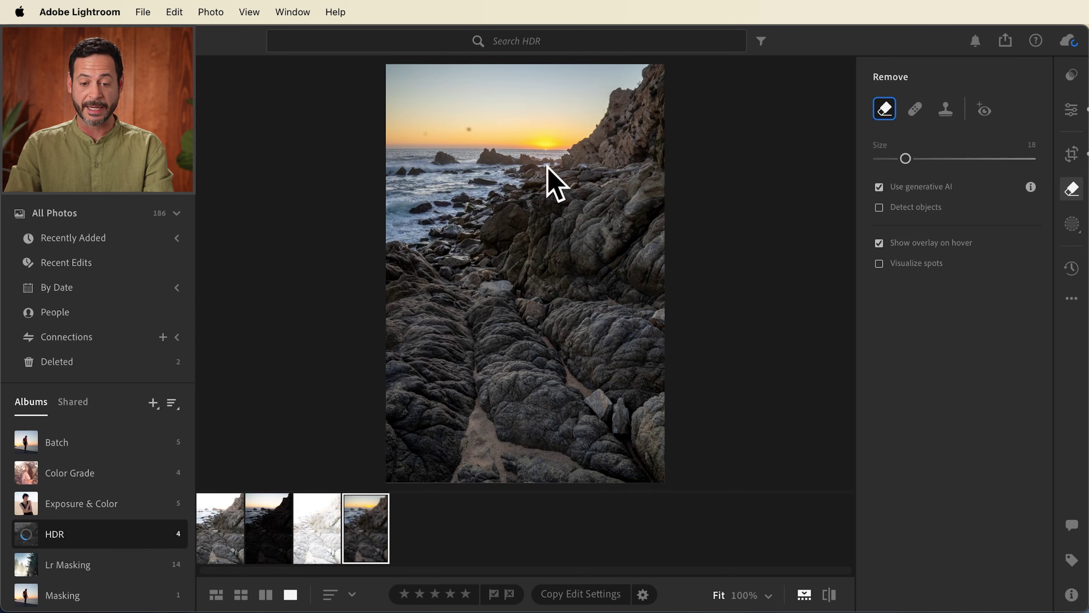
pyautogui.click(468, 129)
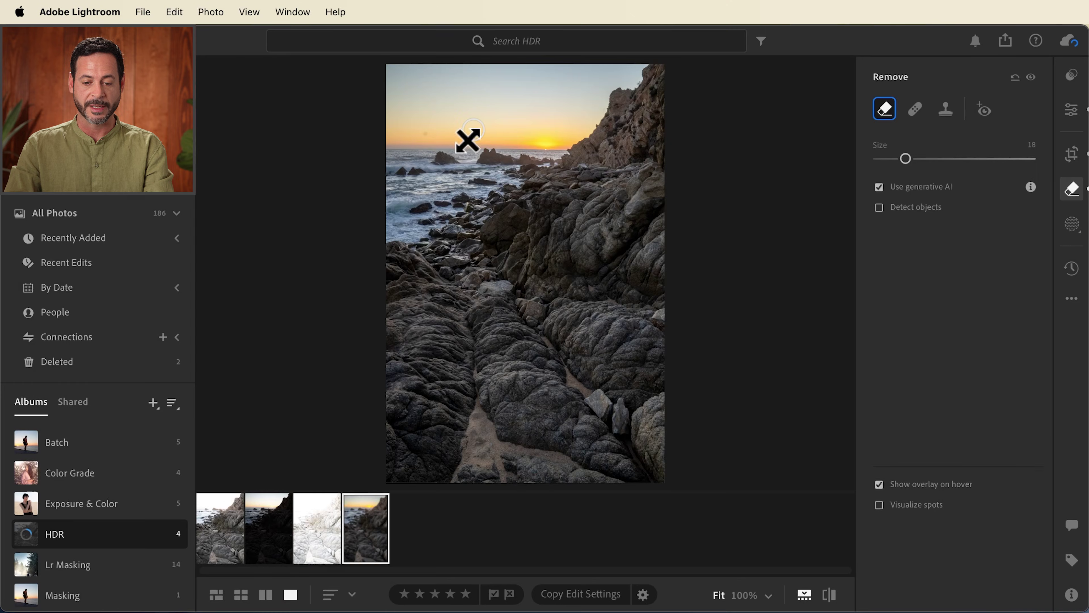
pyautogui.click(474, 129)
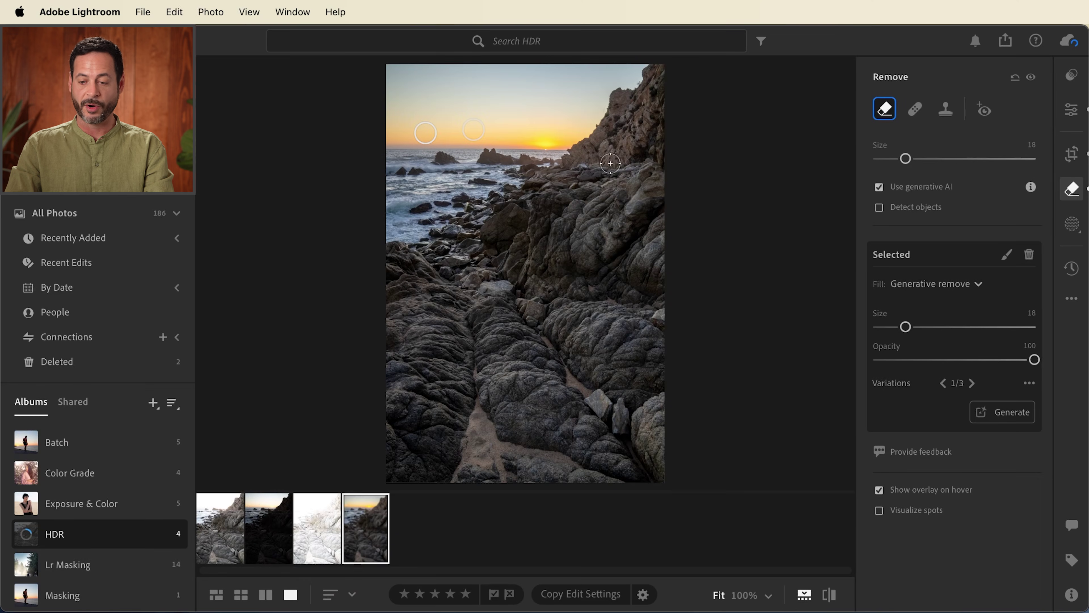
# Straighten the horizon by about -0.87 within the 2 x 3 aspect and apply the crop.
pyautogui.click(1071, 154)
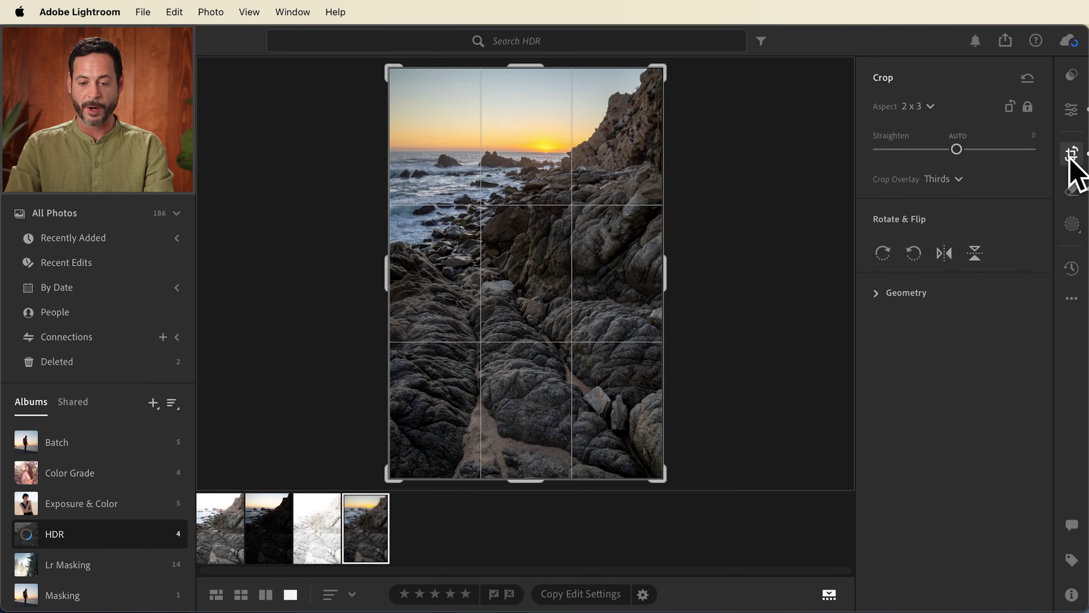
pyautogui.moveTo(751, 256); pyautogui.dragTo(752, 253)
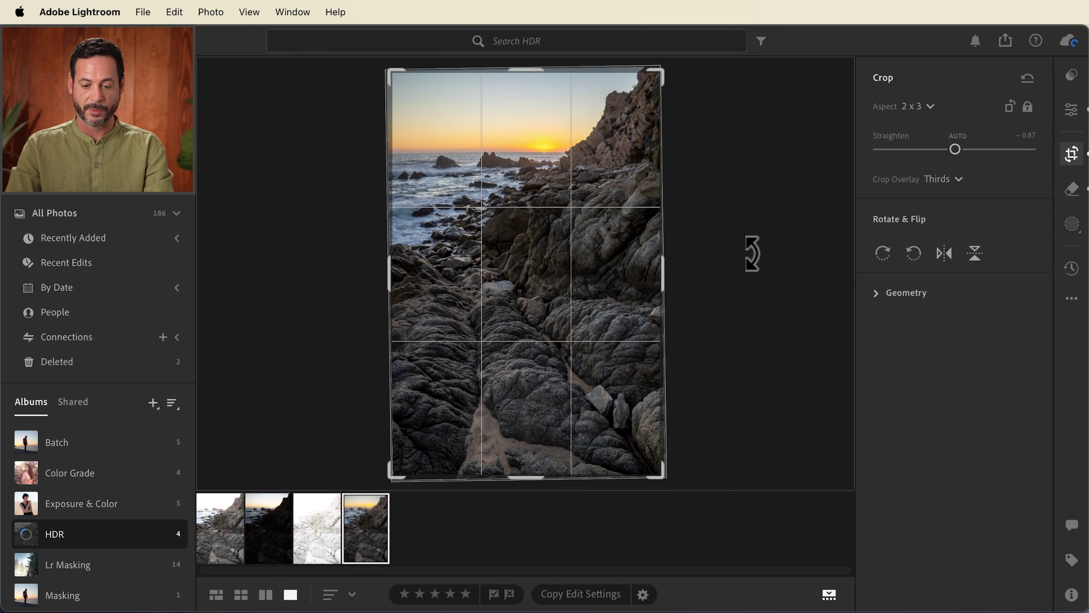
pyautogui.moveTo(395, 289); pyautogui.dragTo(397, 288)
pyautogui.press('Return')
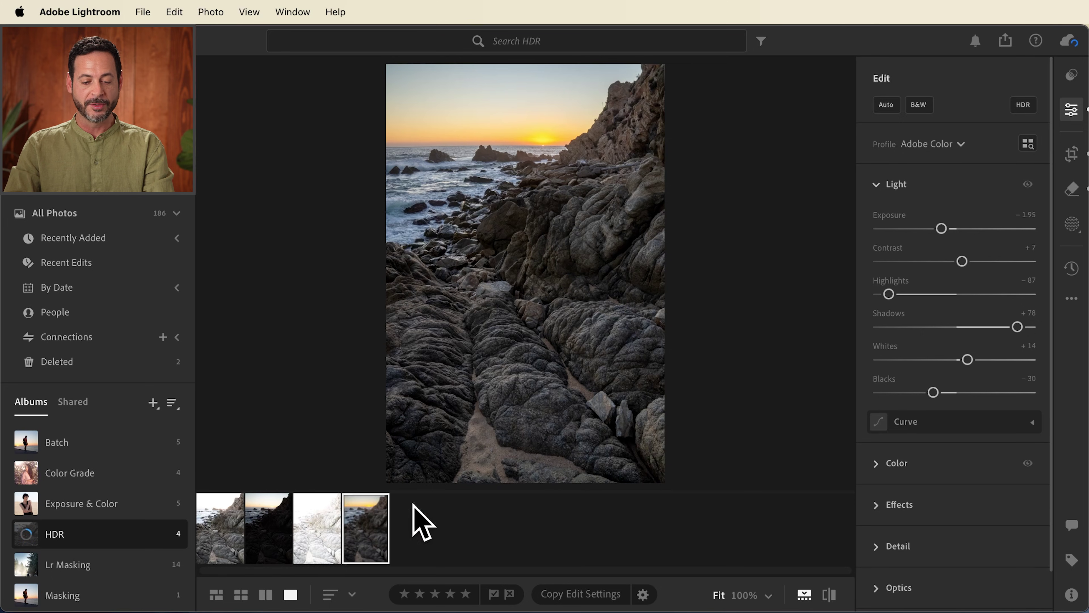
# View each of the three source exposures in turn and compare them with the merged photo.
pyautogui.click(232, 531)
pyautogui.click(264, 519)
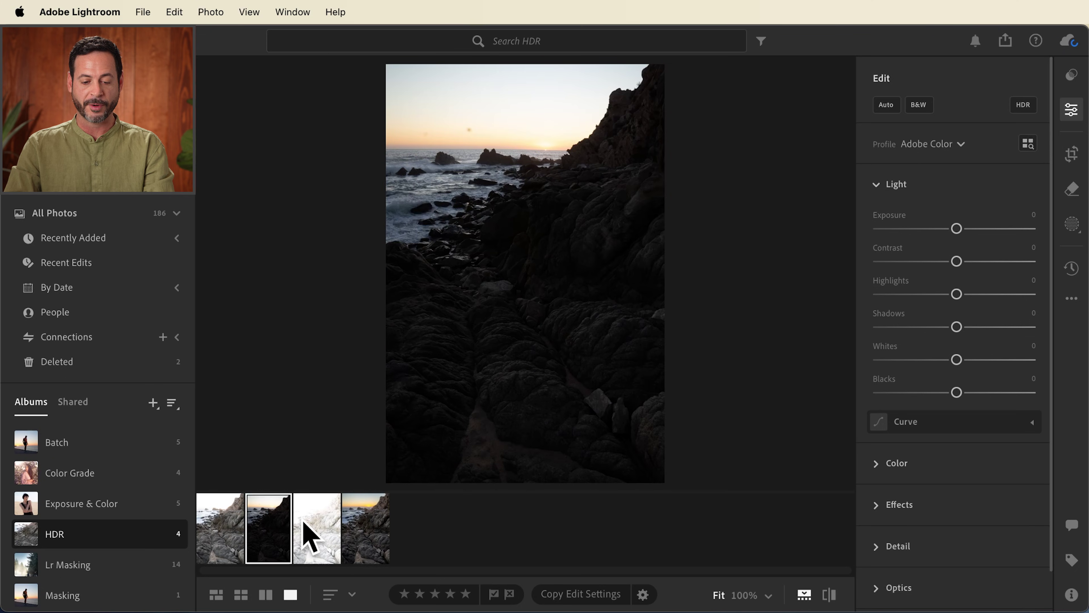
pyautogui.click(316, 540)
pyautogui.click(360, 530)
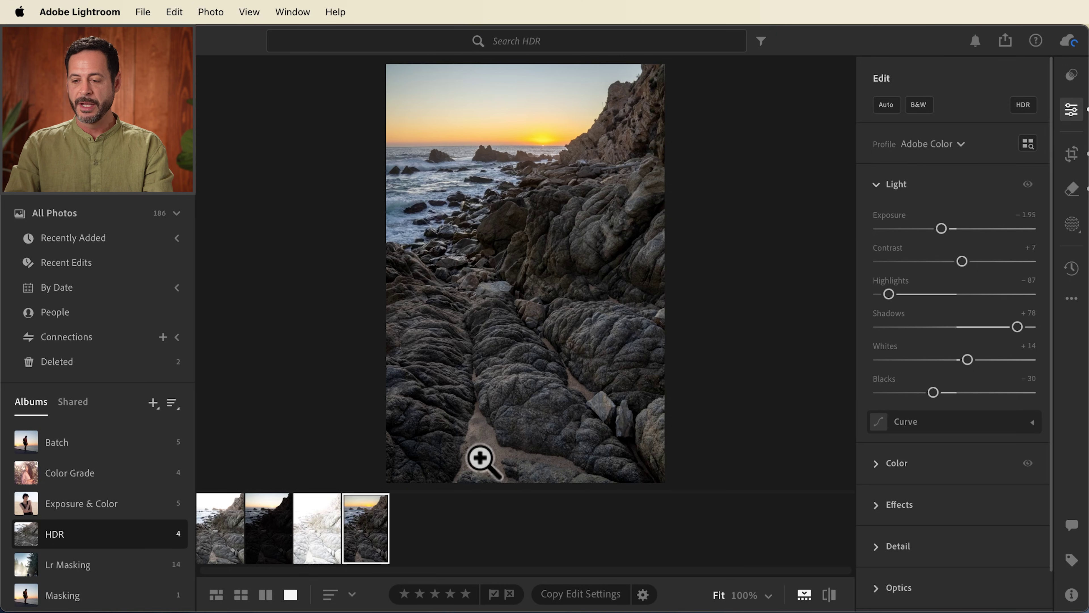
# Brush a mask over the sand patches between the foreground rocks and set its Highlights to -100.
pyautogui.click(1074, 225)
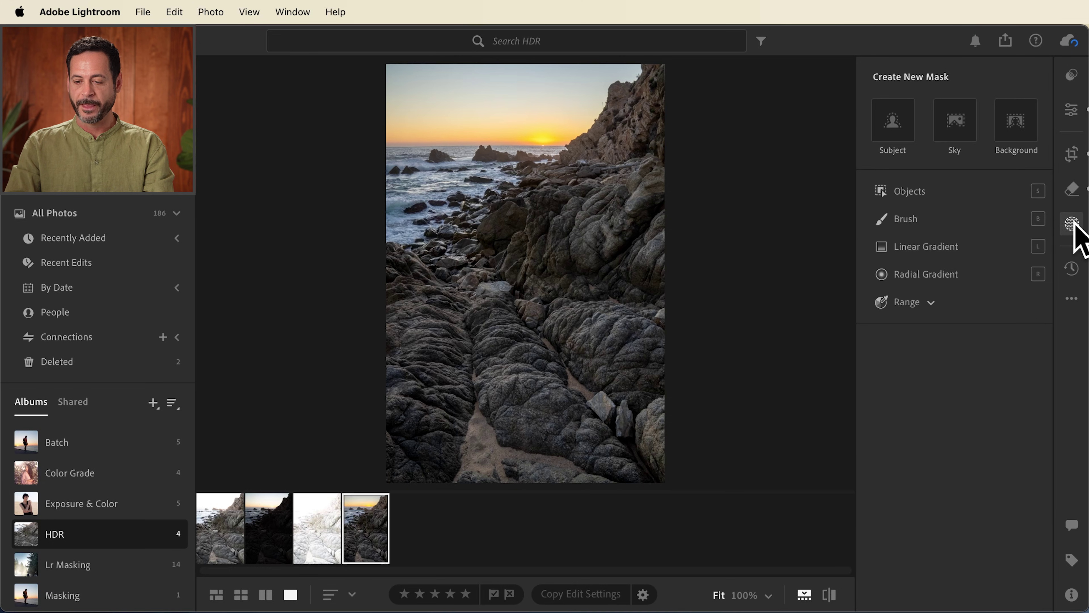
pyautogui.click(928, 217)
pyautogui.moveTo(491, 442)
pyautogui.mouseDown()
pyautogui.moveTo(481, 421)
pyautogui.moveTo(477, 445)
pyautogui.moveTo(474, 416)
pyautogui.moveTo(452, 492)
pyautogui.moveTo(473, 448)
pyautogui.moveTo(505, 509)
pyautogui.moveTo(477, 418)
pyautogui.moveTo(495, 457)
pyautogui.moveTo(614, 475)
pyautogui.moveTo(517, 453)
pyautogui.moveTo(597, 498)
pyautogui.moveTo(485, 462)
pyautogui.moveTo(505, 462)
pyautogui.moveTo(493, 454)
pyautogui.moveTo(477, 478)
pyautogui.moveTo(474, 420)
pyautogui.moveTo(464, 497)
pyautogui.moveTo(498, 457)
pyautogui.moveTo(493, 447)
pyautogui.moveTo(581, 479)
pyautogui.moveTo(574, 484)
pyautogui.moveTo(528, 460)
pyautogui.moveTo(545, 456)
pyautogui.moveTo(617, 496)
pyautogui.mouseUp()
pyautogui.moveTo(563, 390)
pyautogui.mouseDown()
pyautogui.moveTo(586, 397)
pyautogui.moveTo(551, 366)
pyautogui.moveTo(597, 414)
pyautogui.moveTo(548, 344)
pyautogui.moveTo(594, 409)
pyautogui.mouseUp()
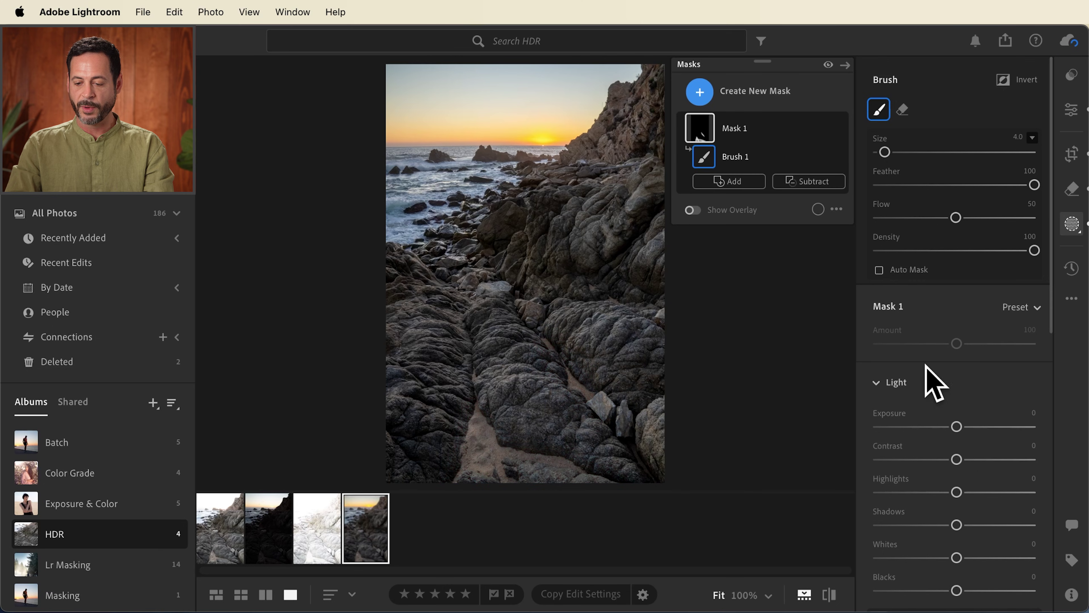
pyautogui.scroll(-3, 932, 377)
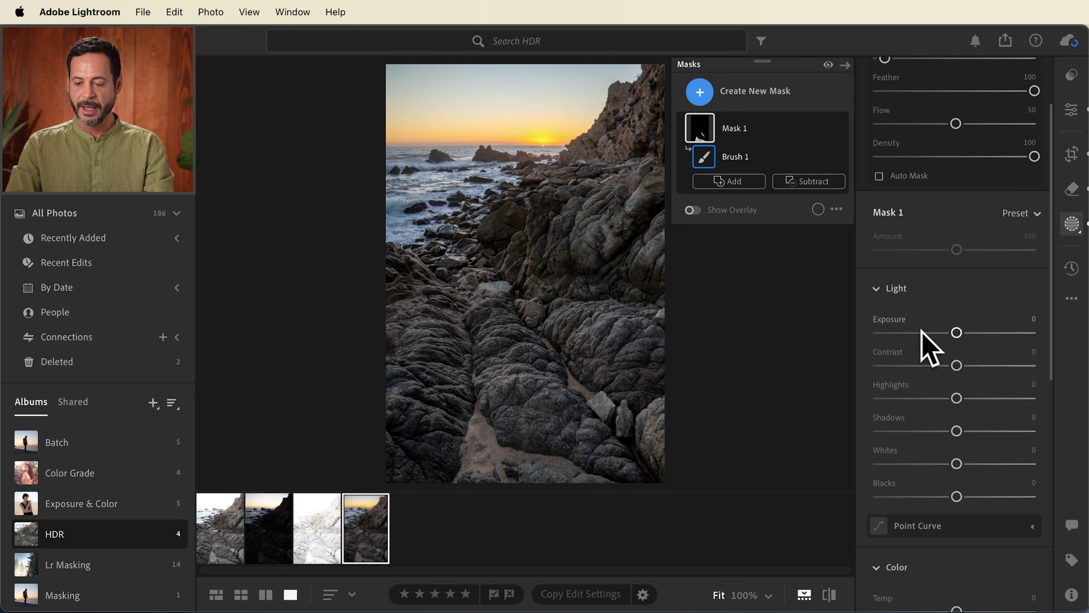
pyautogui.moveTo(956, 397)
pyautogui.mouseDown()
pyautogui.moveTo(815, 398)
pyautogui.moveTo(954, 390)
pyautogui.moveTo(848, 391)
pyautogui.mouseUp()
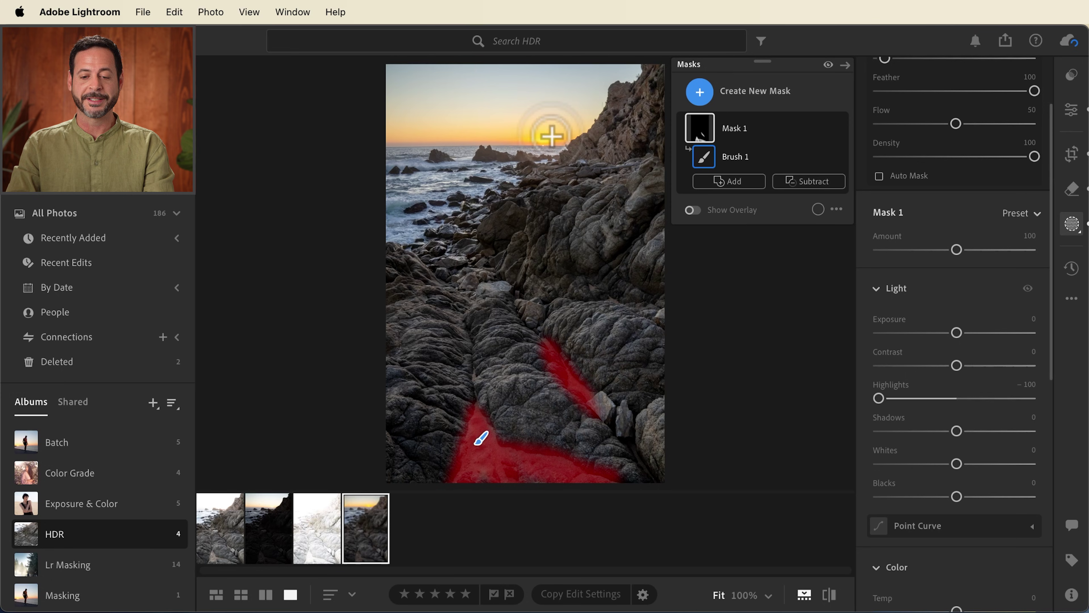
# Add a large radial gradient mask centred on the sun with Feather 100, Exposure +0.20 and Temp +10.
pyautogui.scroll(3, 913, 364)
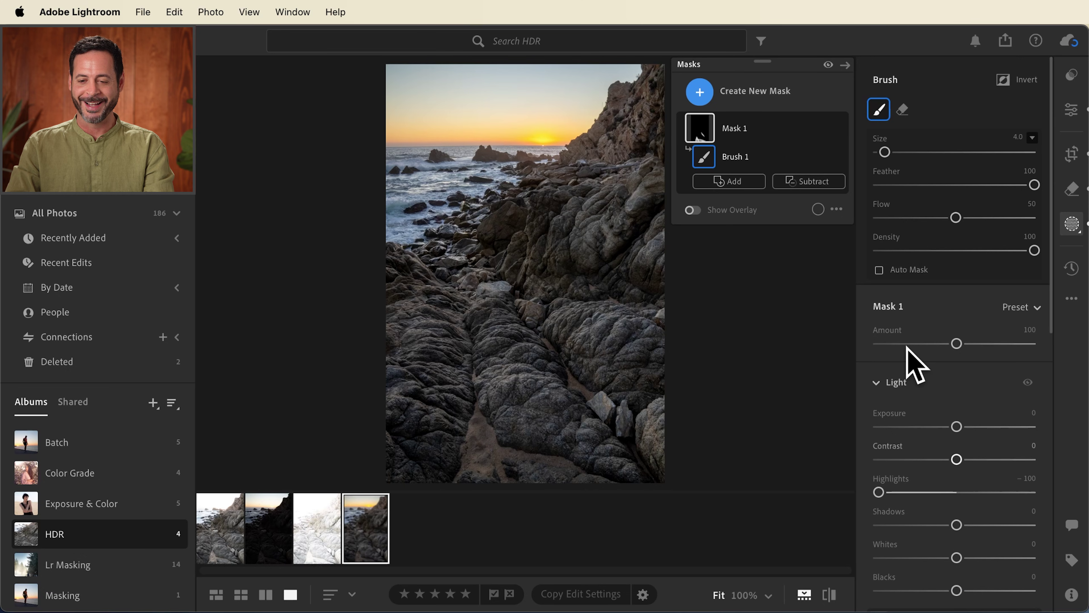
pyautogui.click(756, 91)
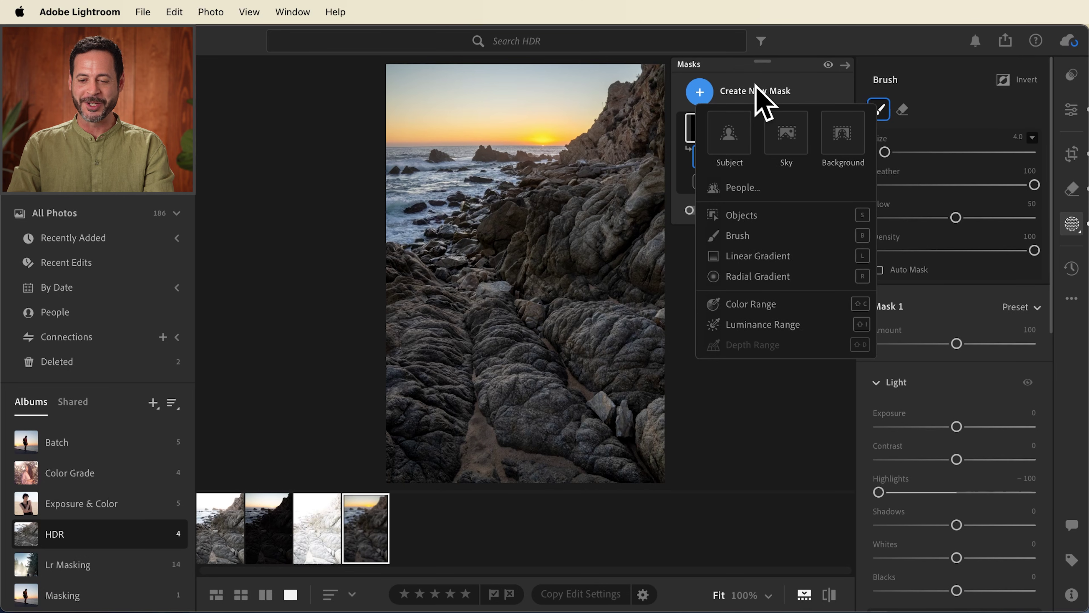
pyautogui.click(772, 279)
pyautogui.moveTo(539, 144); pyautogui.dragTo(707, 323)
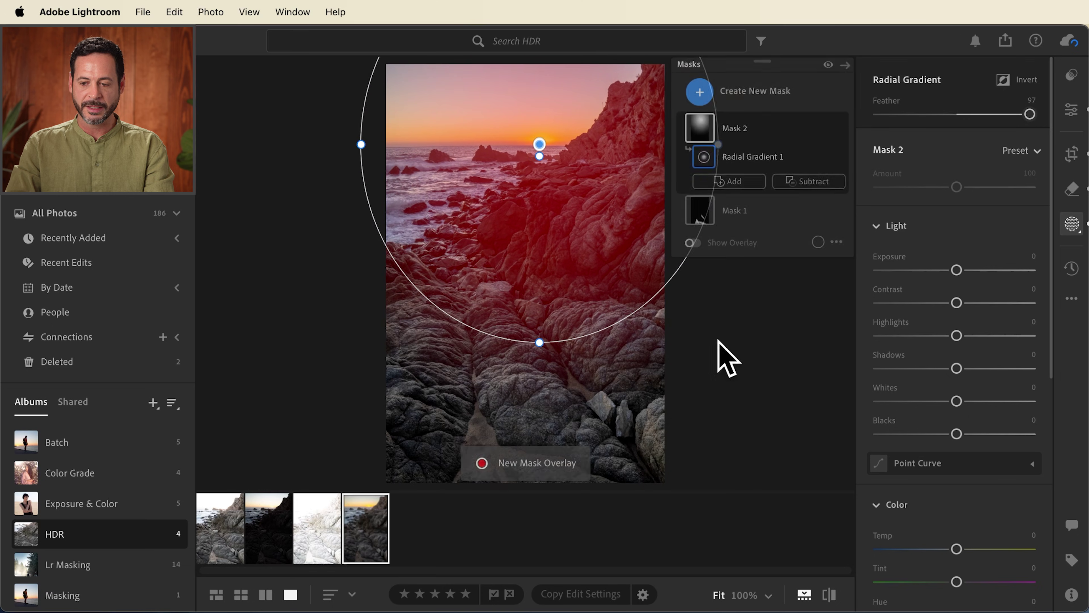
pyautogui.moveTo(1030, 113); pyautogui.dragTo(1072, 121)
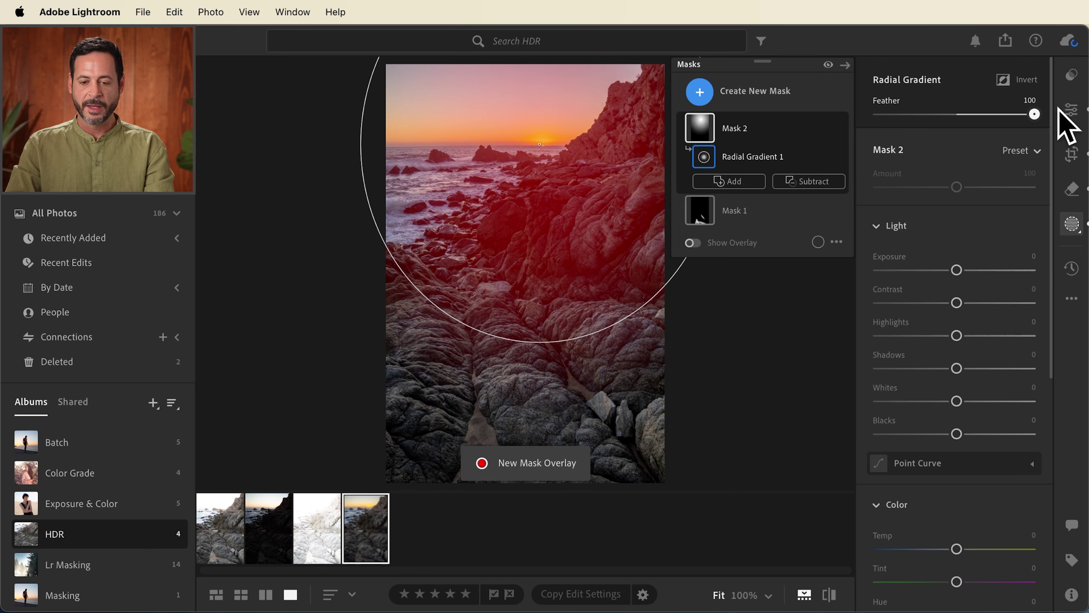
pyautogui.moveTo(955, 269); pyautogui.dragTo(961, 269)
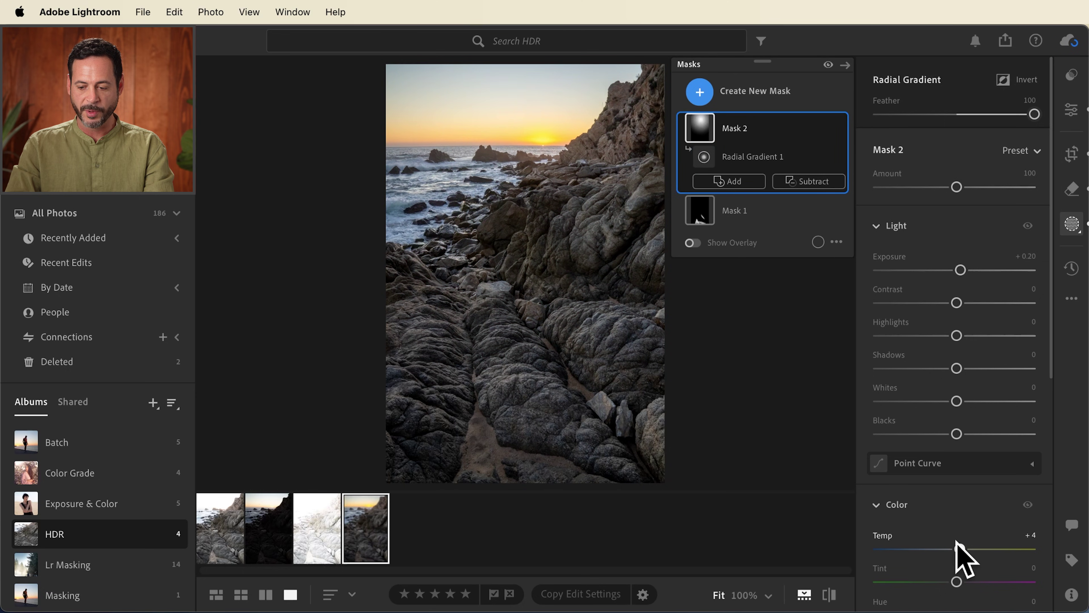
pyautogui.moveTo(627, 243)
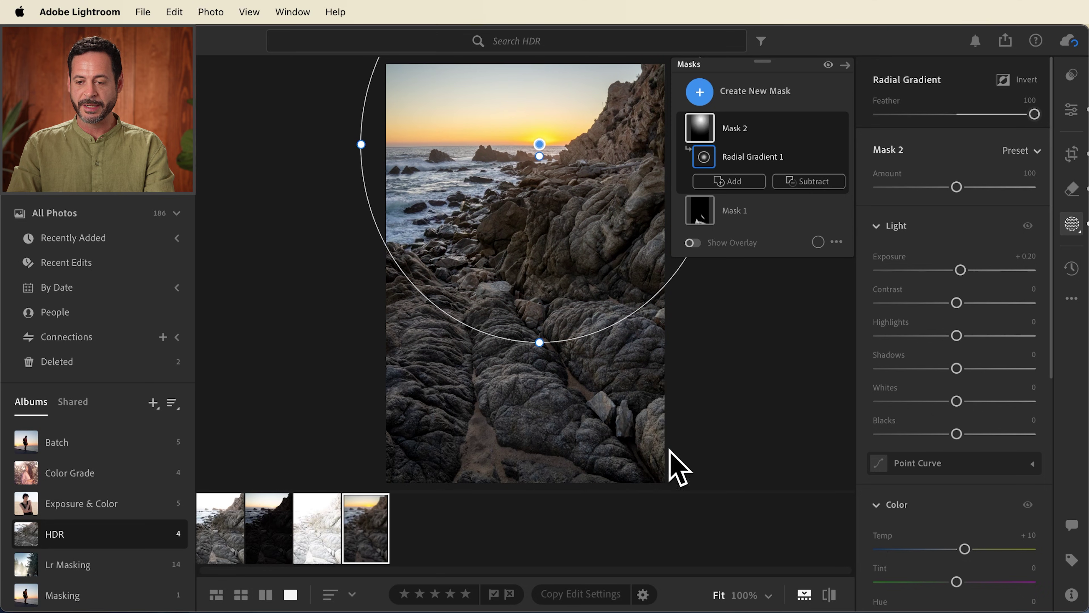
# Add a linear gradient mask rising from the photo's bottom edge, lower its Exposure and leave masking.
pyautogui.click(775, 92)
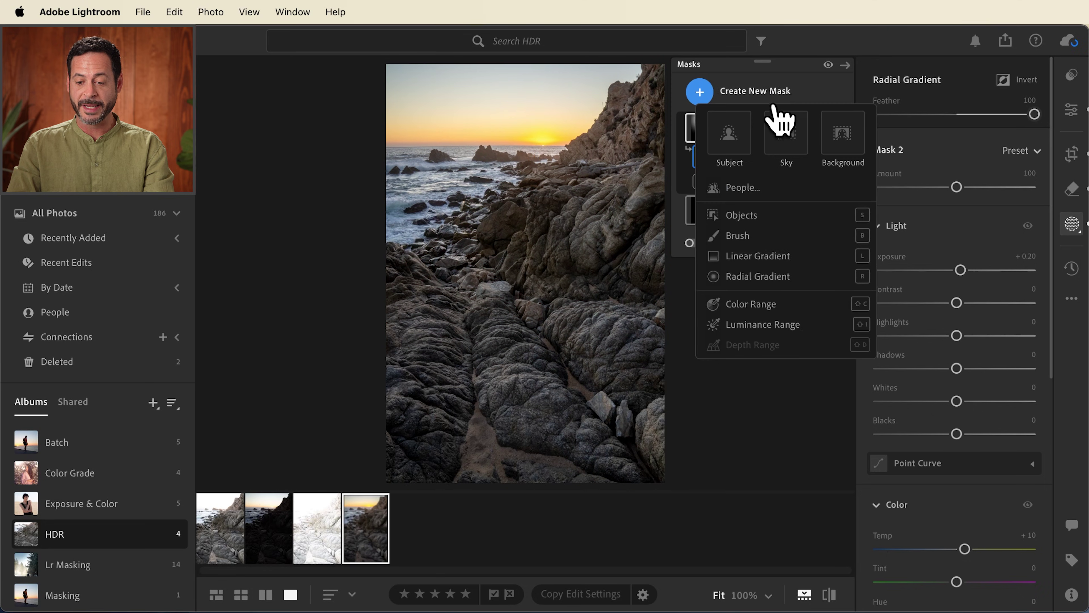
pyautogui.click(774, 257)
pyautogui.moveTo(673, 482); pyautogui.dragTo(672, 105)
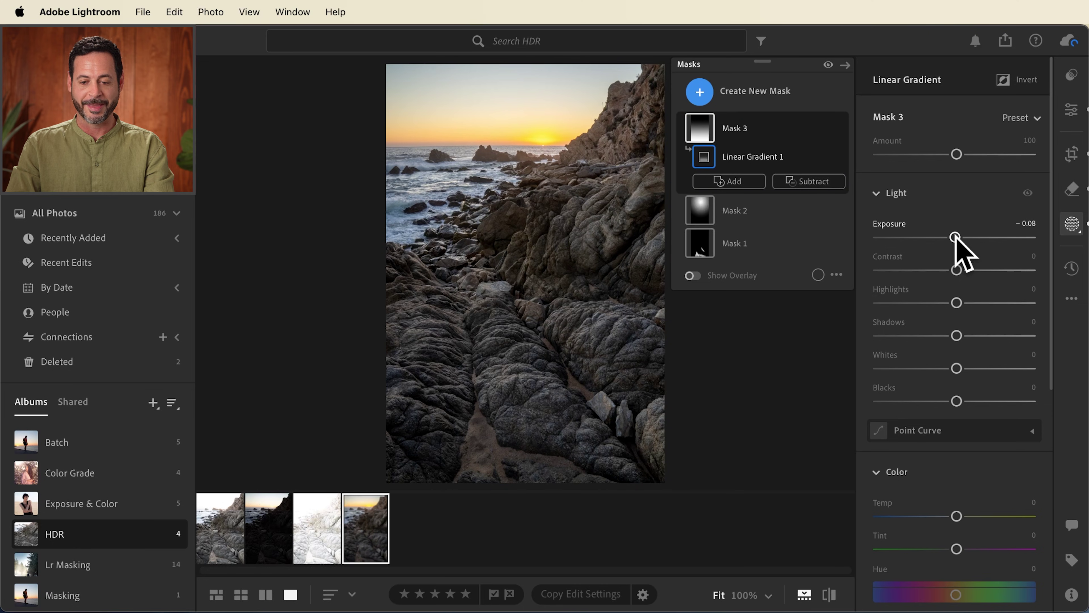
pyautogui.click(1068, 224)
# Compare the edited photo with its original, and inspect the sun, rock and sand details at 100% zoom.
pyautogui.press('\\')
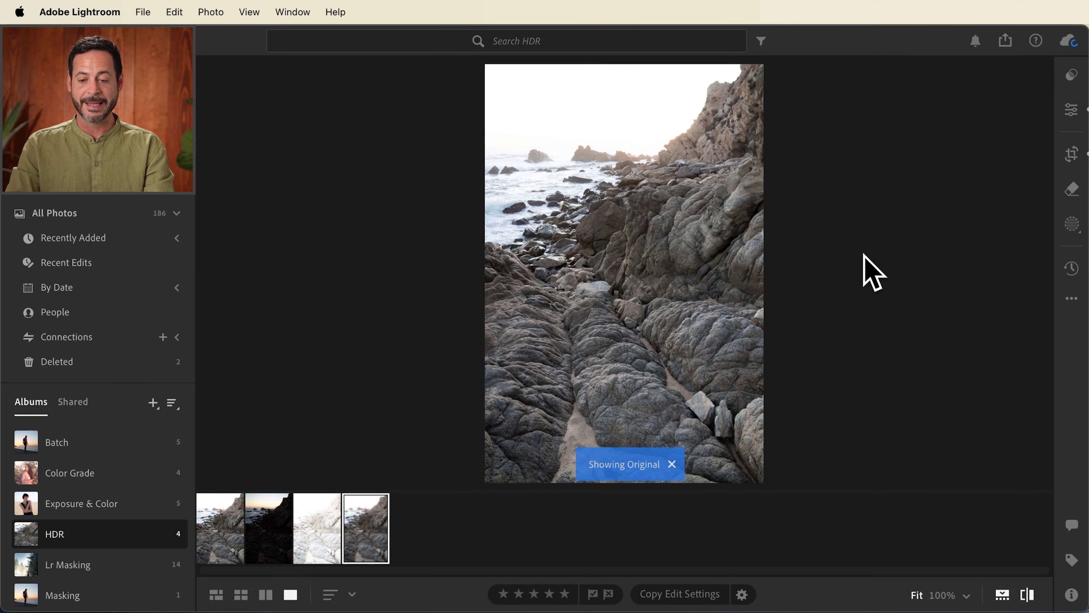
pyautogui.press('\\')
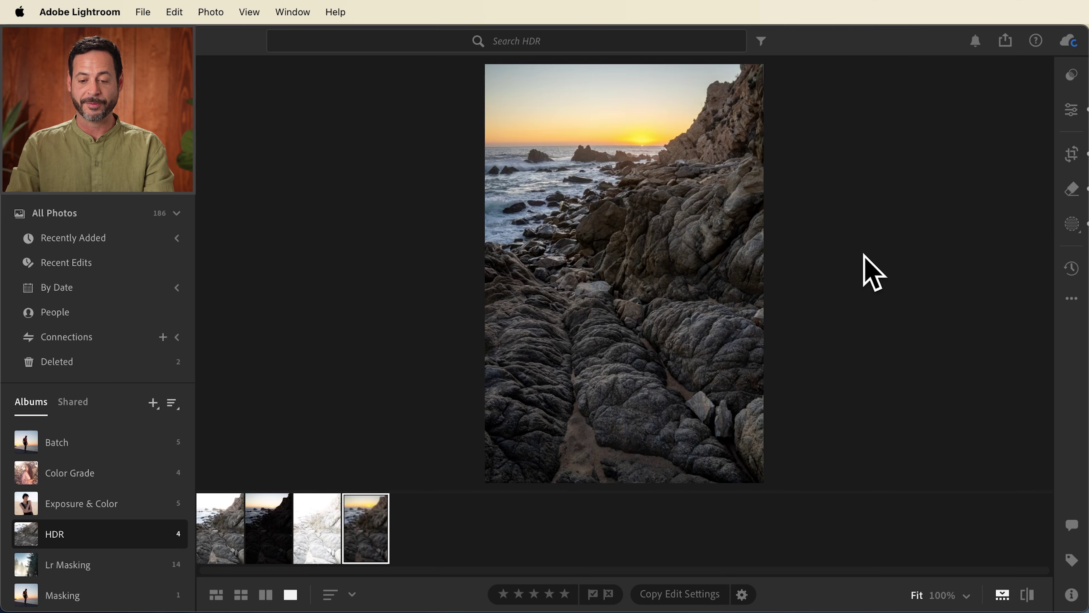
pyautogui.click(647, 143)
pyautogui.moveTo(649, 138); pyautogui.dragTo(766, 120)
pyautogui.moveTo(844, 397); pyautogui.dragTo(685, 144)
pyautogui.moveTo(812, 370); pyautogui.dragTo(662, 120)
pyautogui.moveTo(812, 389); pyautogui.dragTo(608, 68)
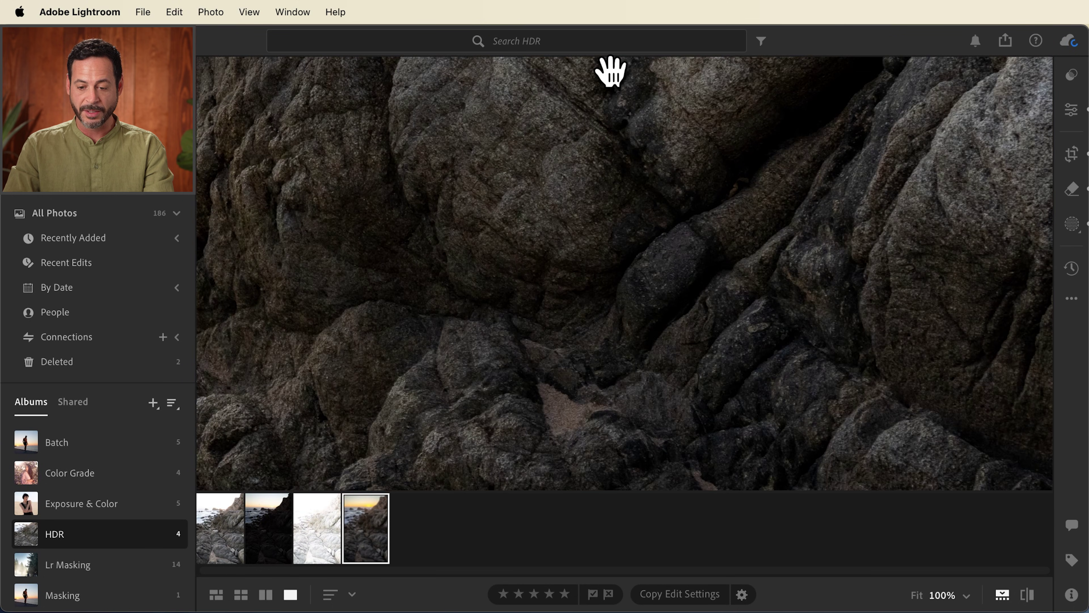
pyautogui.moveTo(720, 348); pyautogui.dragTo(635, 262)
pyautogui.moveTo(537, 330); pyautogui.dragTo(824, 100)
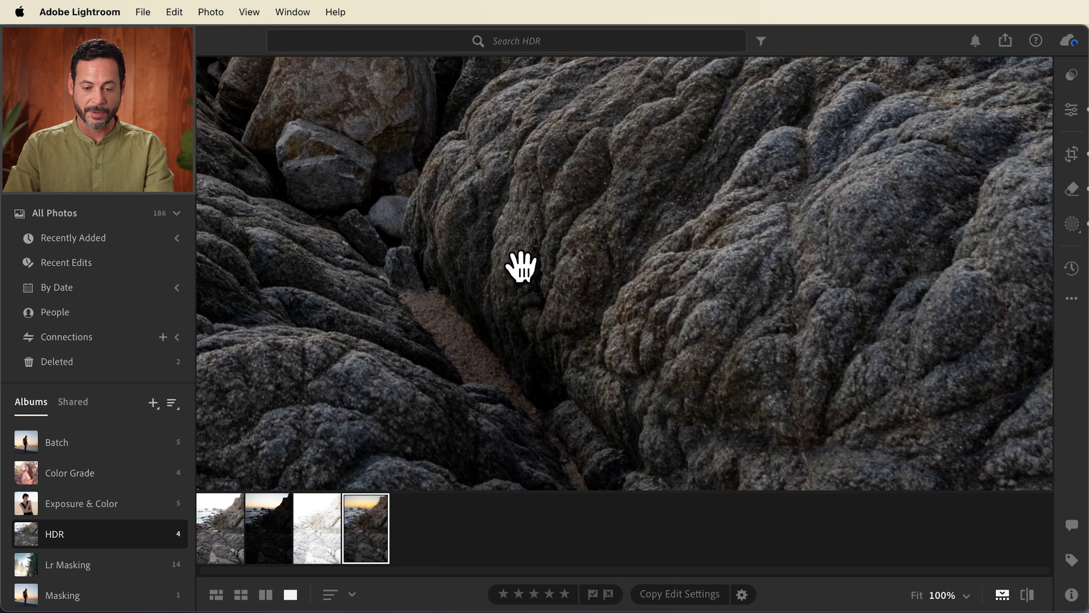
pyautogui.moveTo(477, 270); pyautogui.dragTo(644, 267)
pyautogui.click(641, 267)
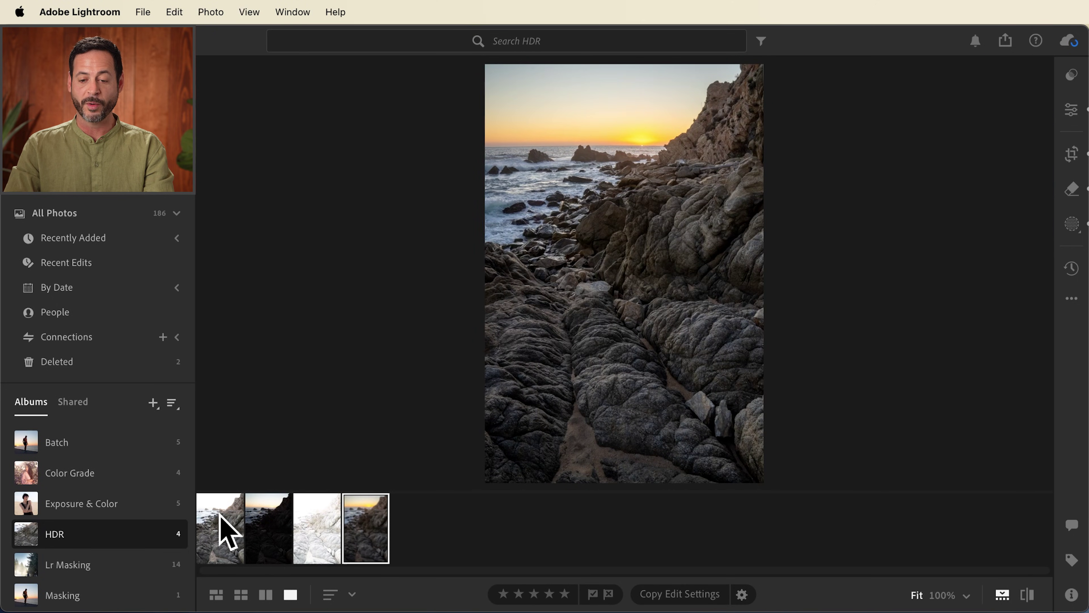
# Review the three bracketed exposures once more and return to the finished HDR photo.
pyautogui.click(228, 529)
pyautogui.click(270, 534)
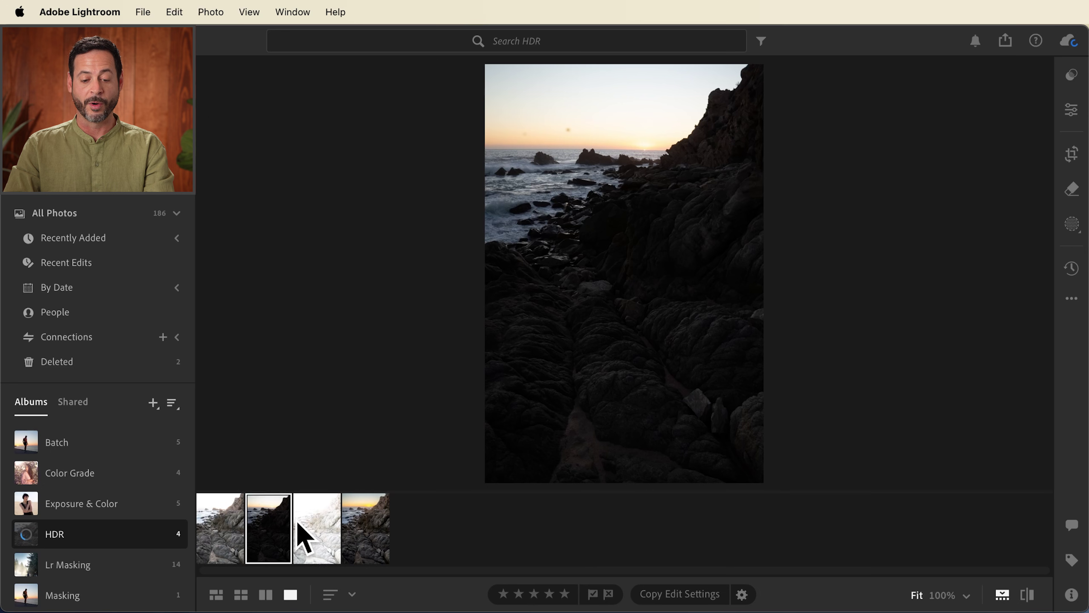
pyautogui.click(317, 541)
pyautogui.click(368, 532)
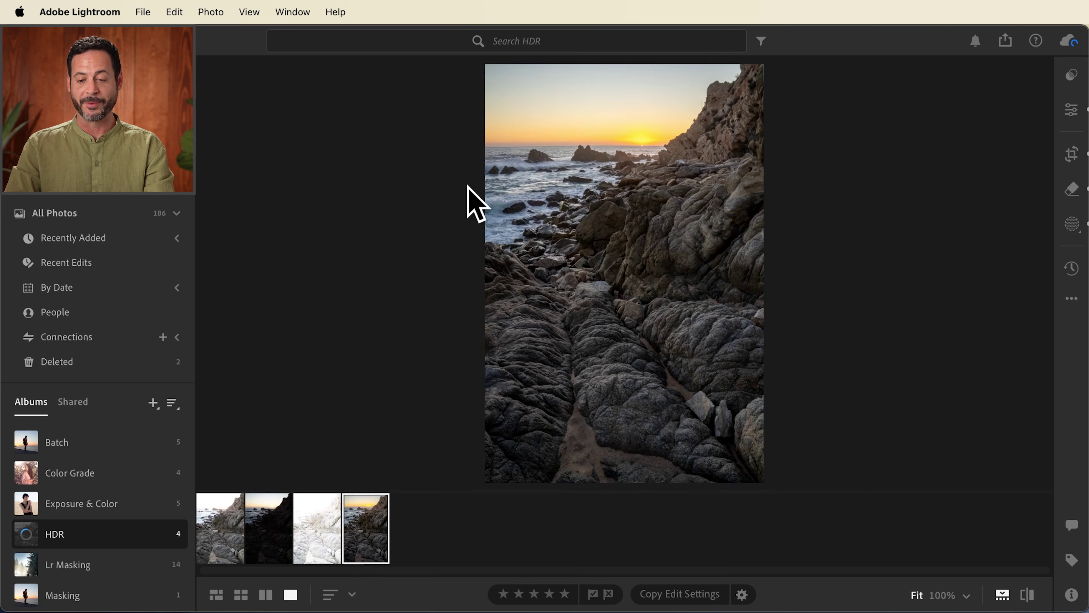